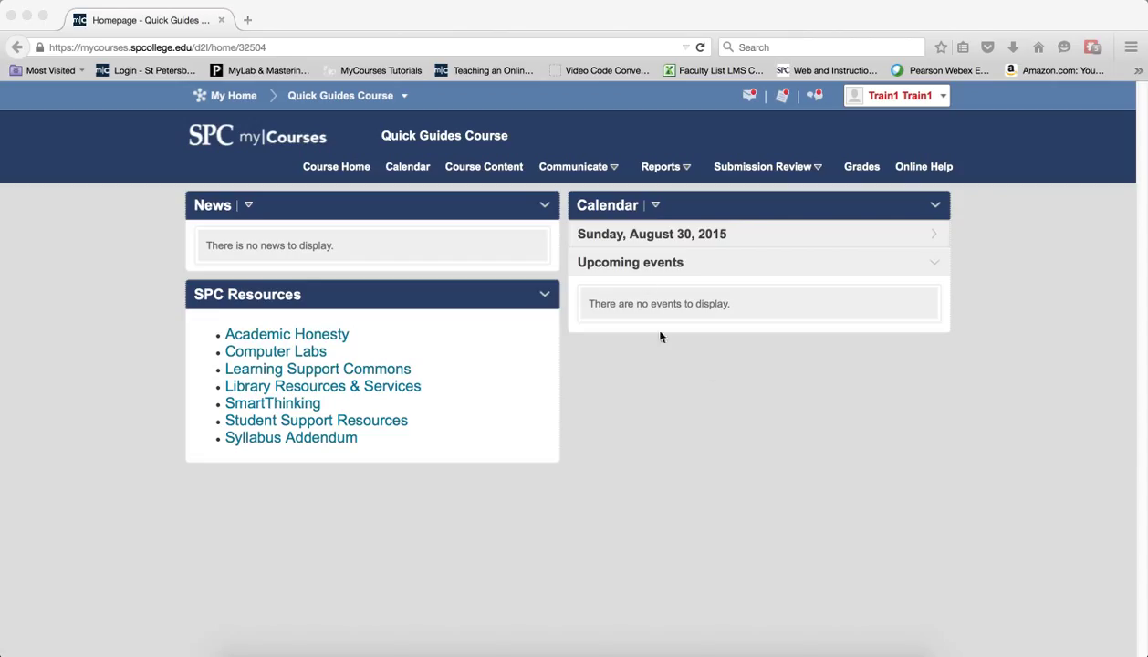
Open the ENC1101 - Class Work presentation for editing from the ePortfolio items filtered to presentations.
{"action": "left_click", "coordinate": [662, 167]}
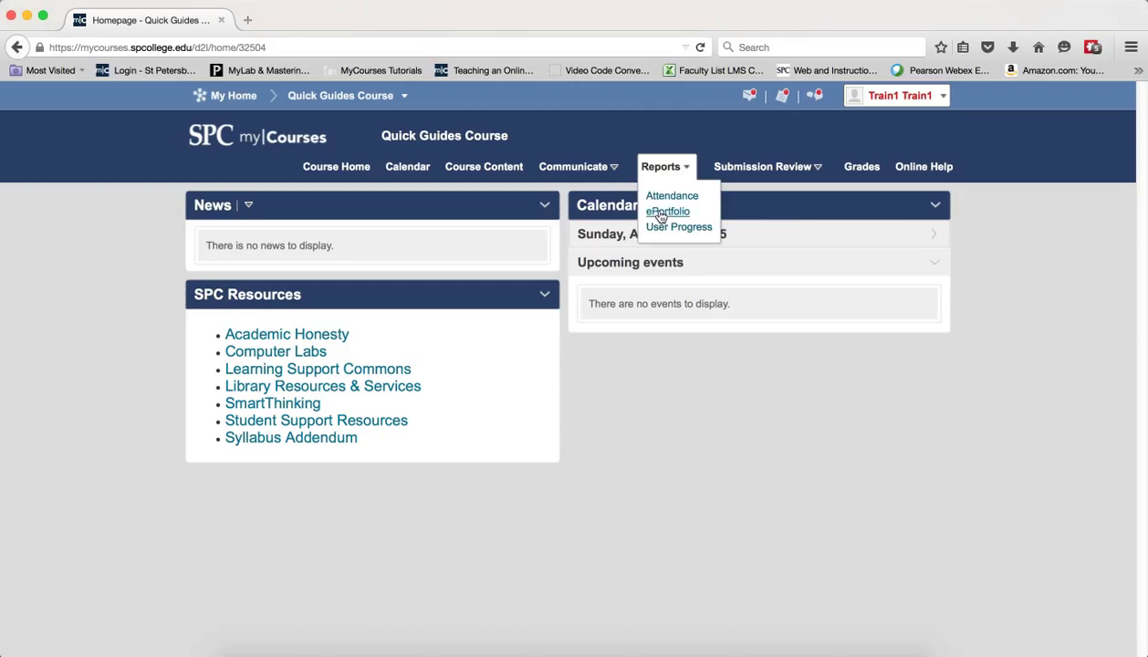
{"action": "left_click", "coordinate": [664, 218]}
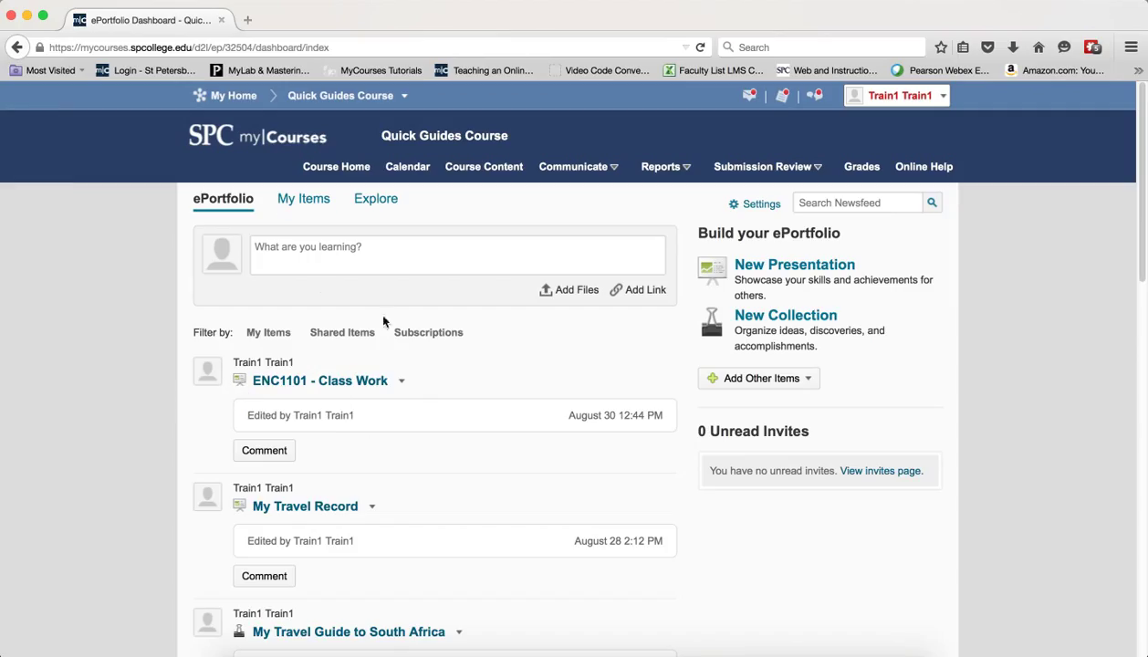
{"action": "left_click", "coordinate": [304, 202]}
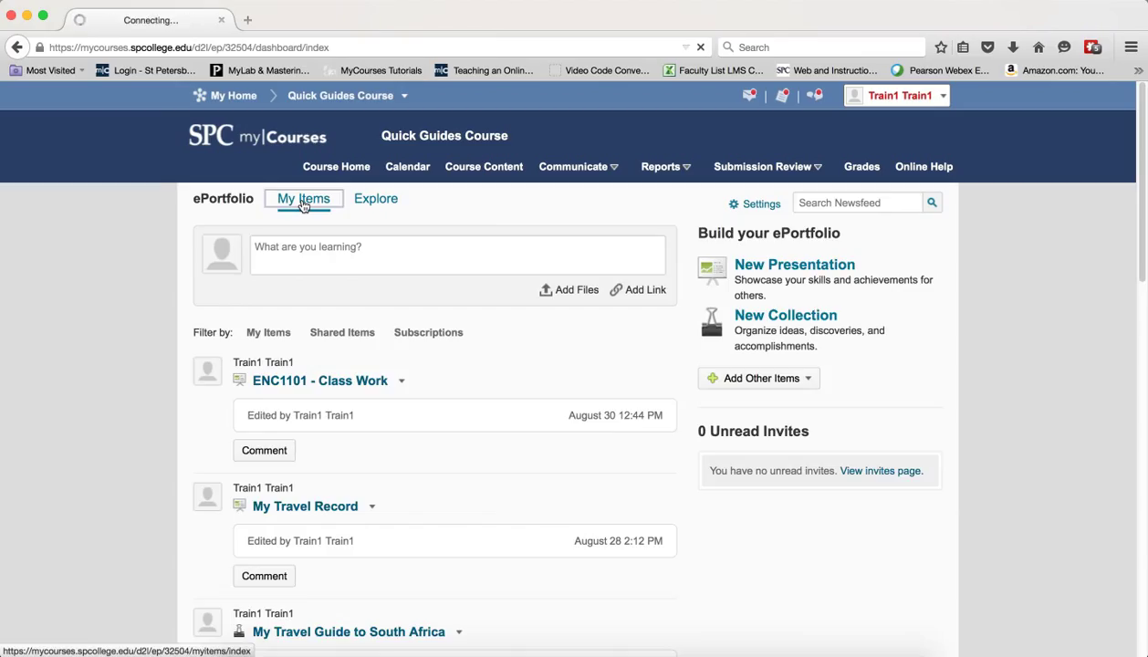
{"action": "left_click", "coordinate": [416, 273]}
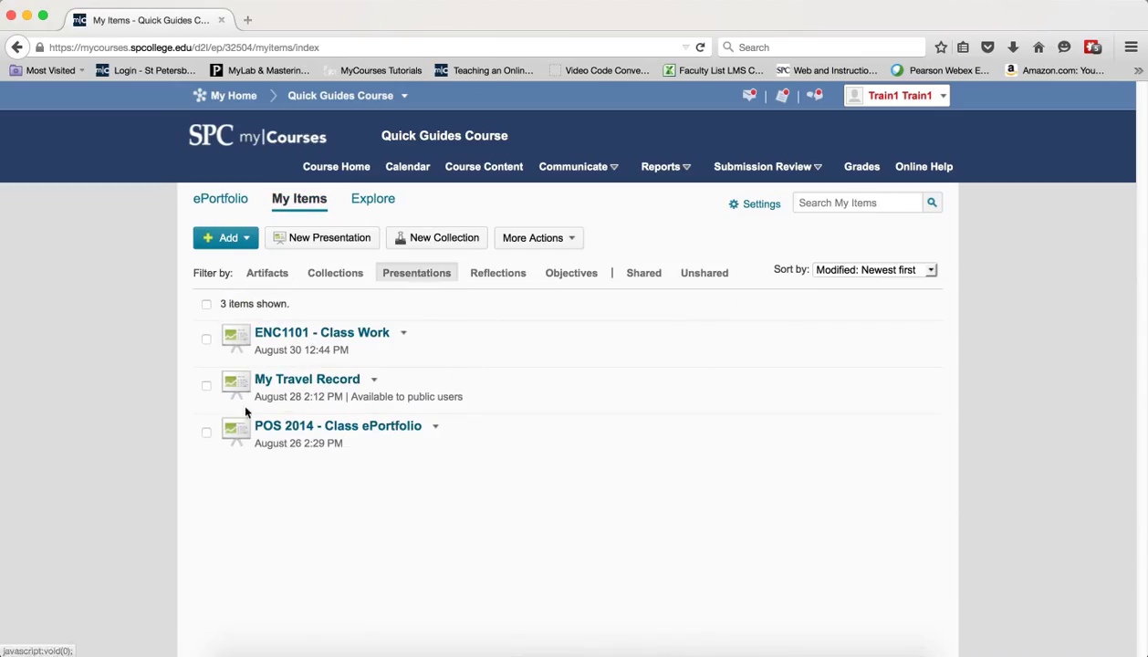
{"action": "left_click", "coordinate": [404, 334]}
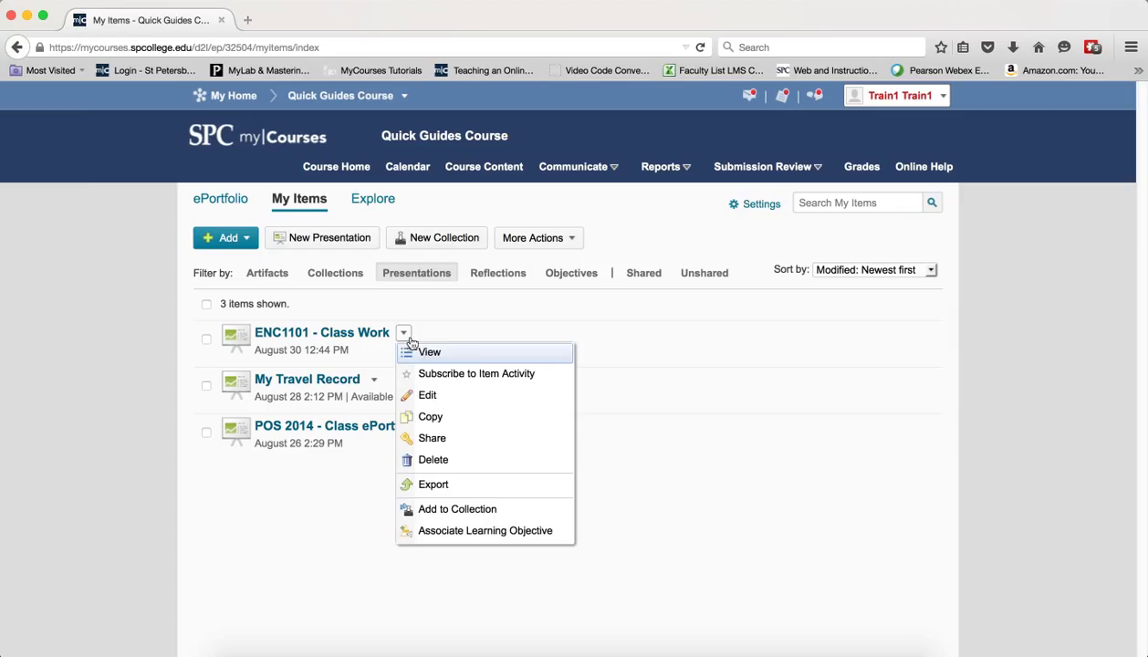
{"action": "left_click", "coordinate": [427, 395]}
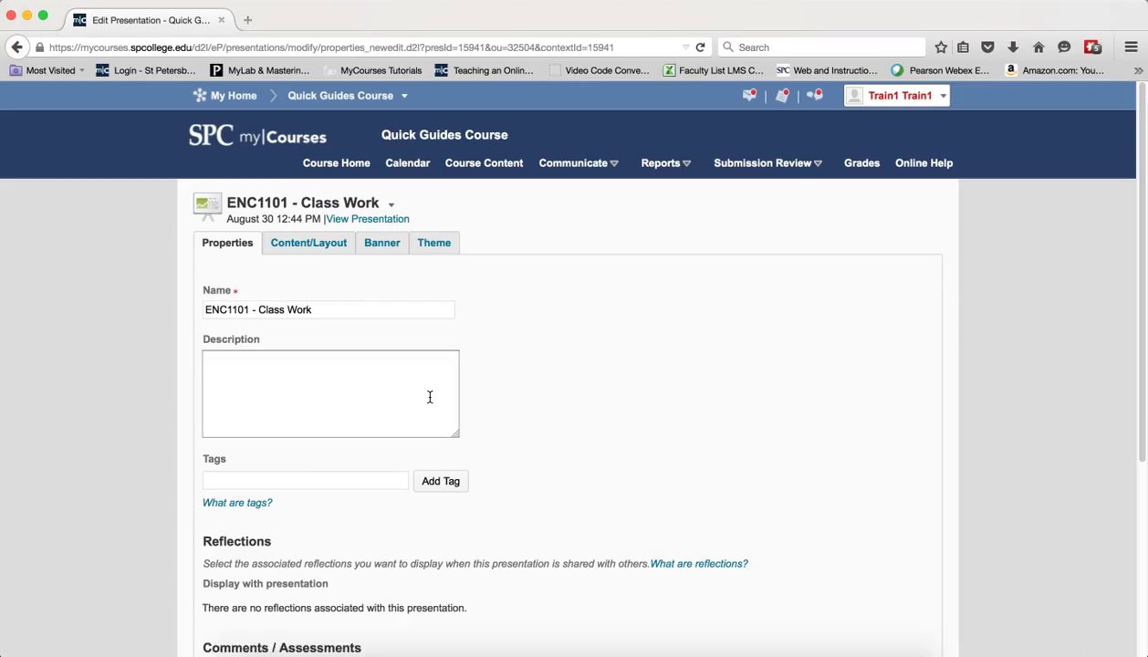
Go to the presentation's content and layout, view the Final Paper page, and return to the My Best Work page.
{"action": "left_click", "coordinate": [307, 244]}
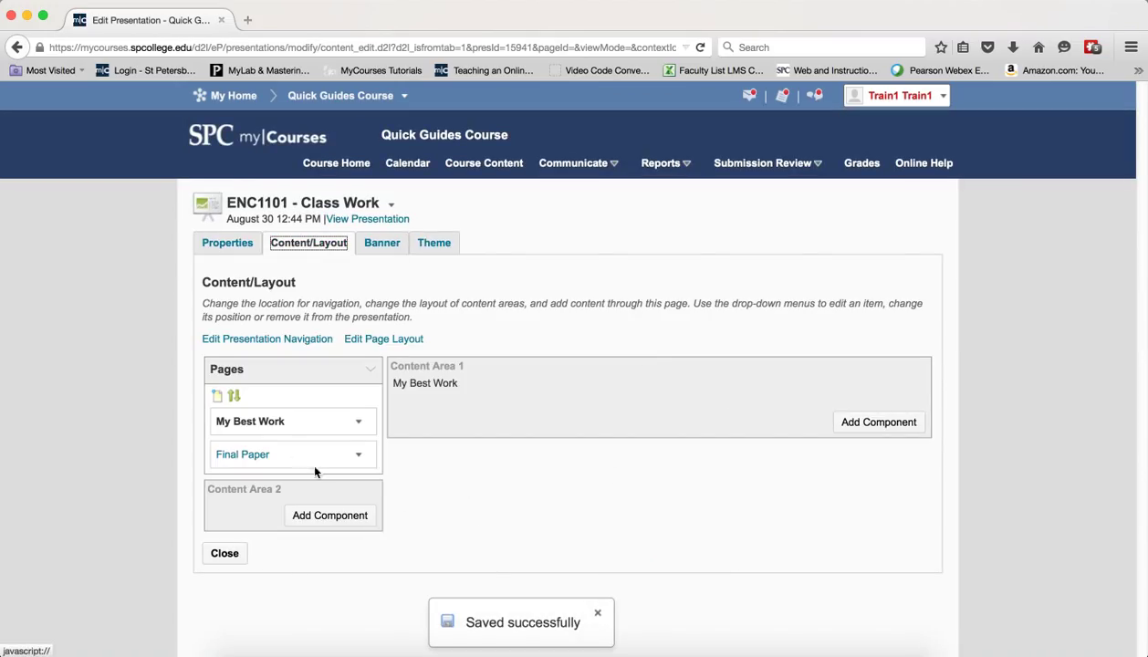
{"action": "left_click", "coordinate": [239, 455]}
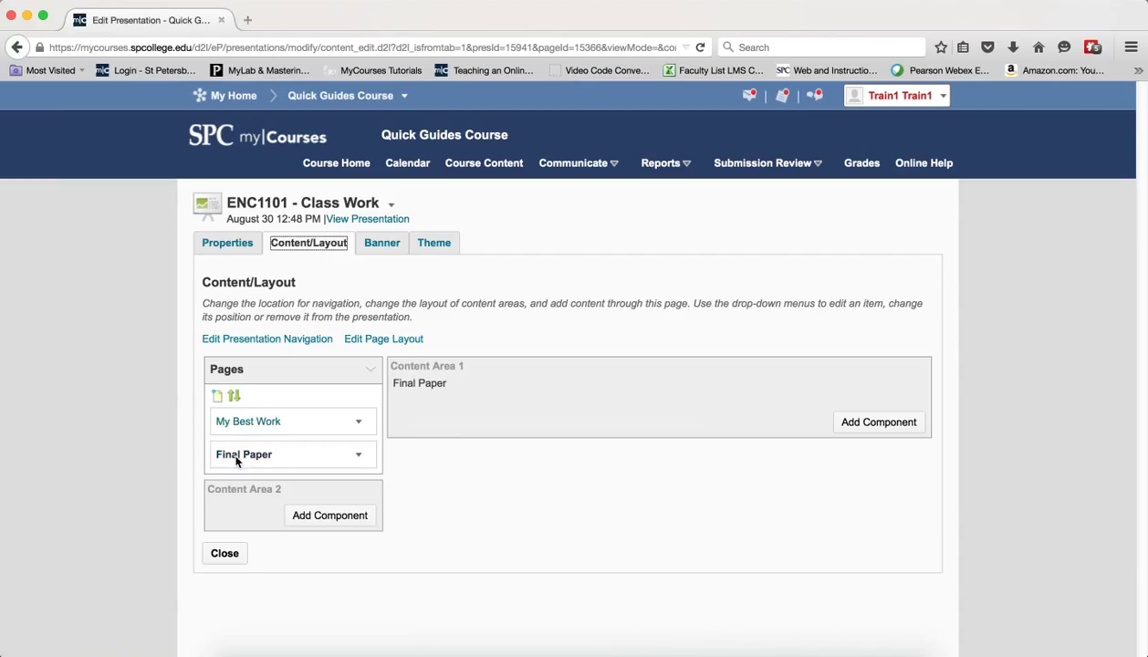
{"action": "left_click", "coordinate": [239, 420]}
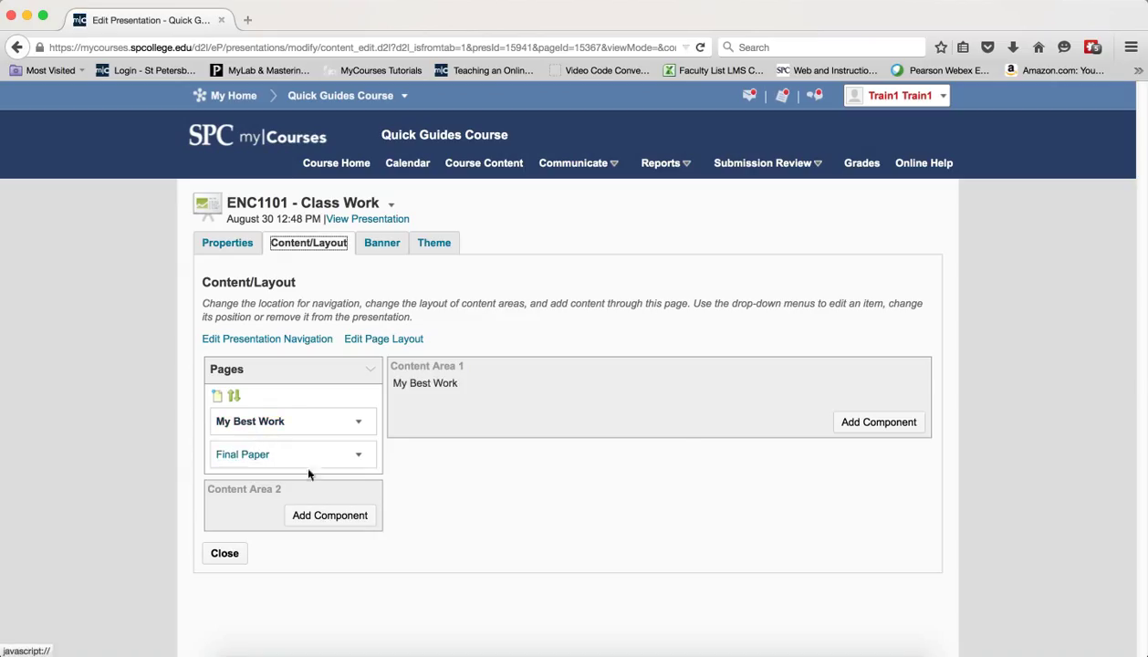
Add the newest "A day in South Africa" and "Quick Guide - Adding Content from the Learning Object Repository" artifacts to Content Area 1 of My Best Work.
{"action": "left_click", "coordinate": [867, 425]}
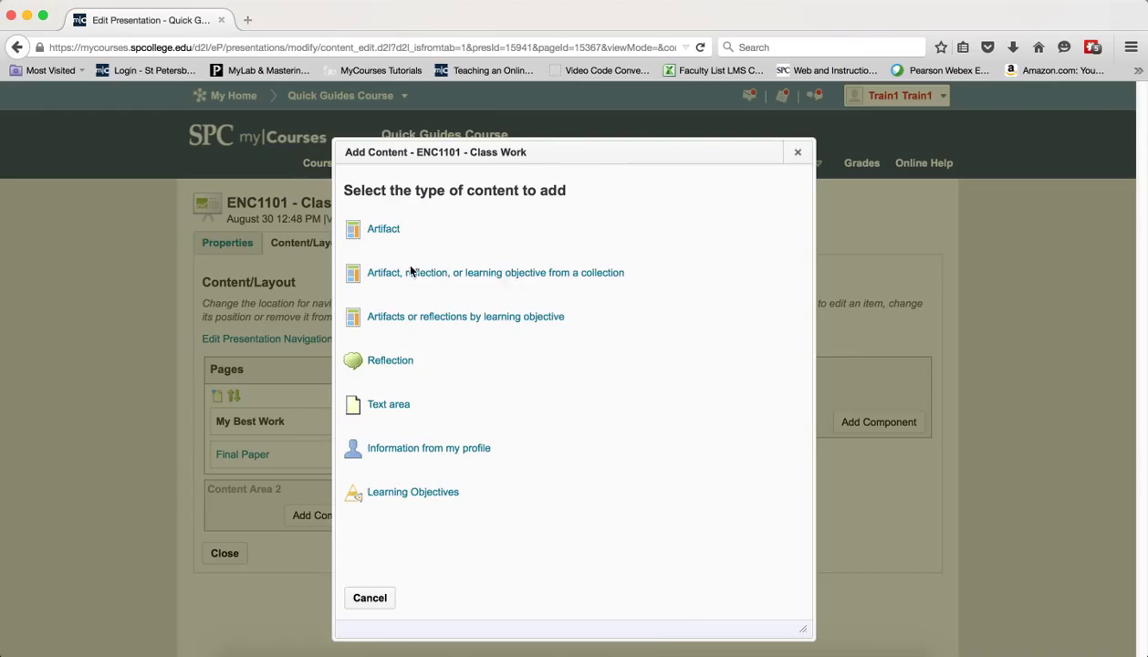
{"action": "left_click_drag", "start_coordinate": [583, 154], "coordinate": [556, 121]}
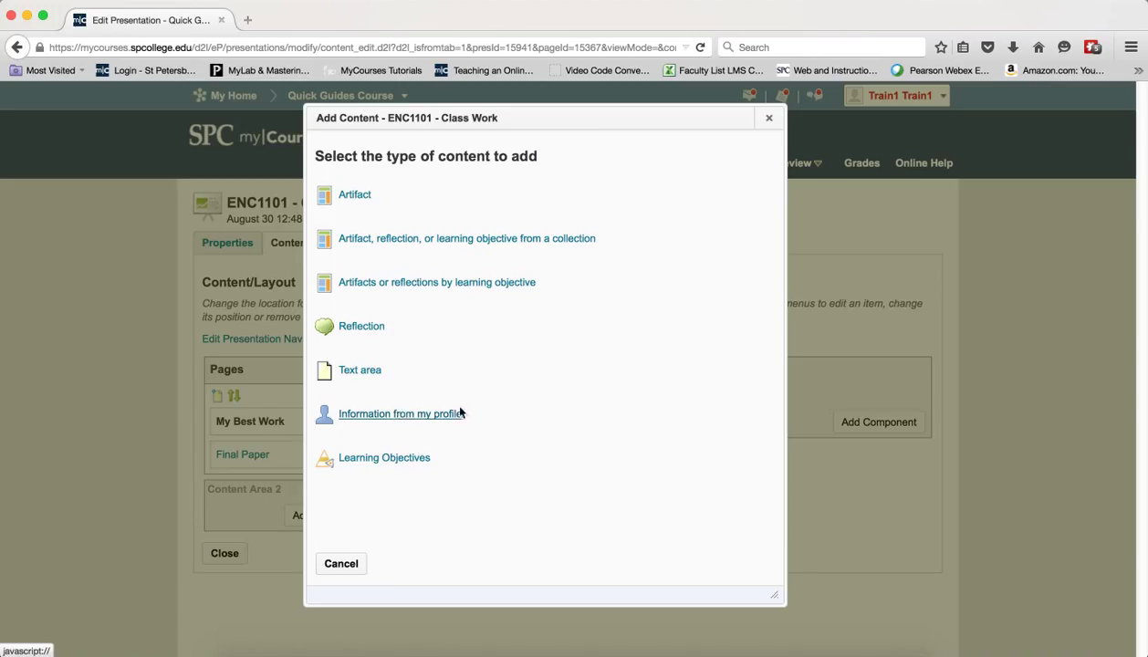
{"action": "left_click", "coordinate": [365, 194]}
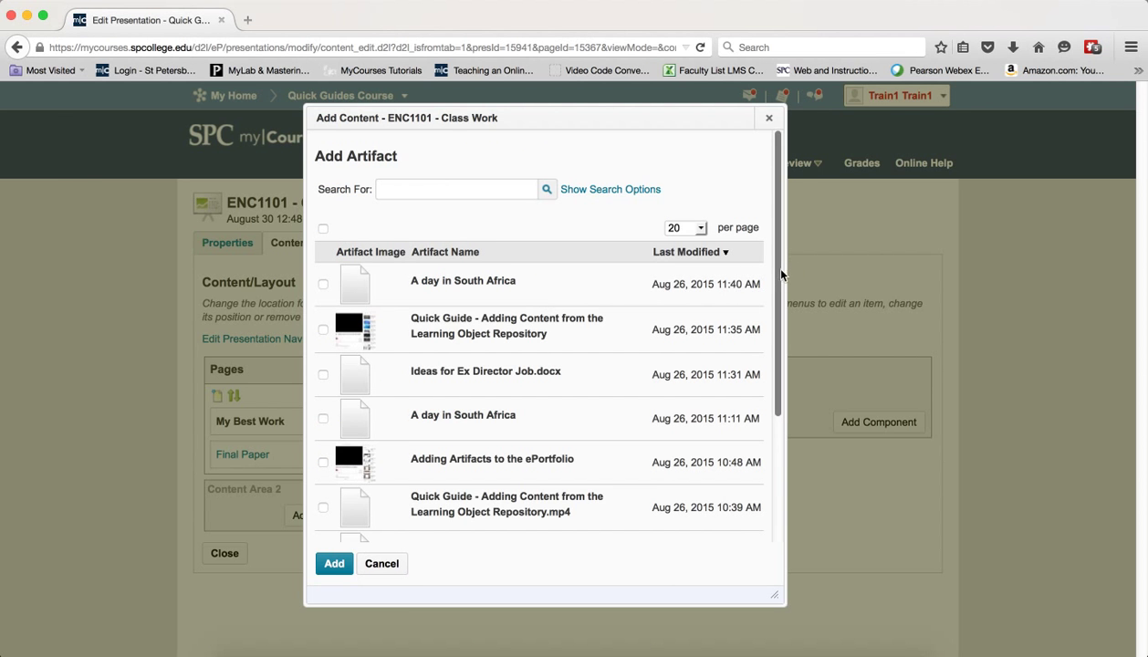
{"action": "scroll", "coordinate": [781, 274], "scroll_direction": "down", "scroll_amount": 3}
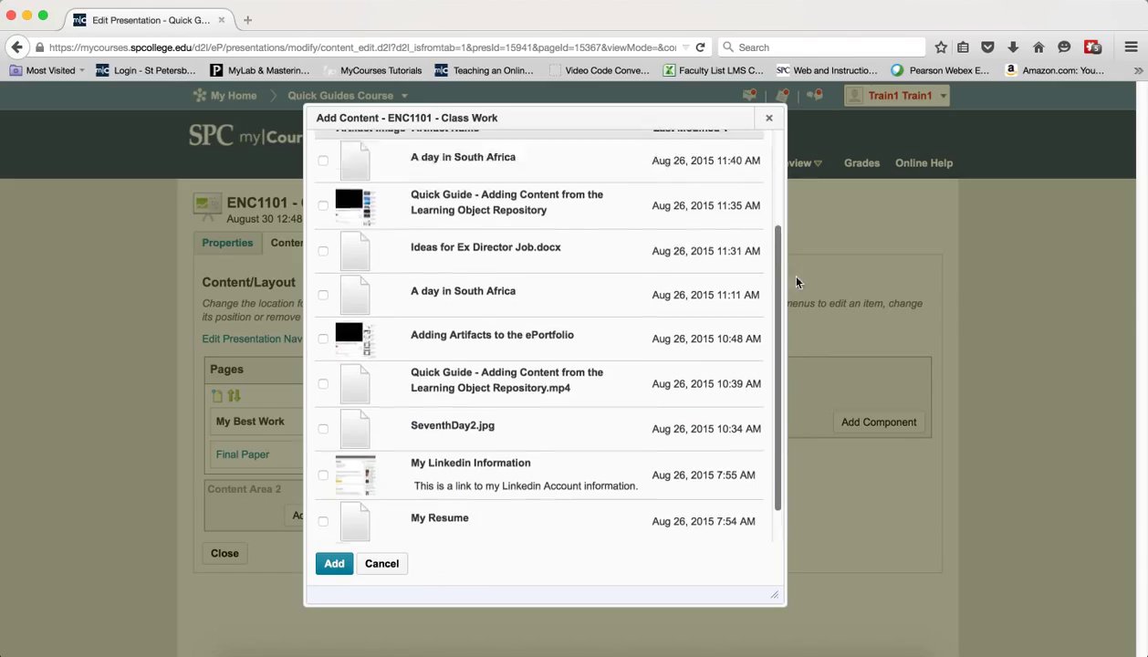
{"action": "scroll", "coordinate": [795, 283], "scroll_direction": "up", "scroll_amount": 3}
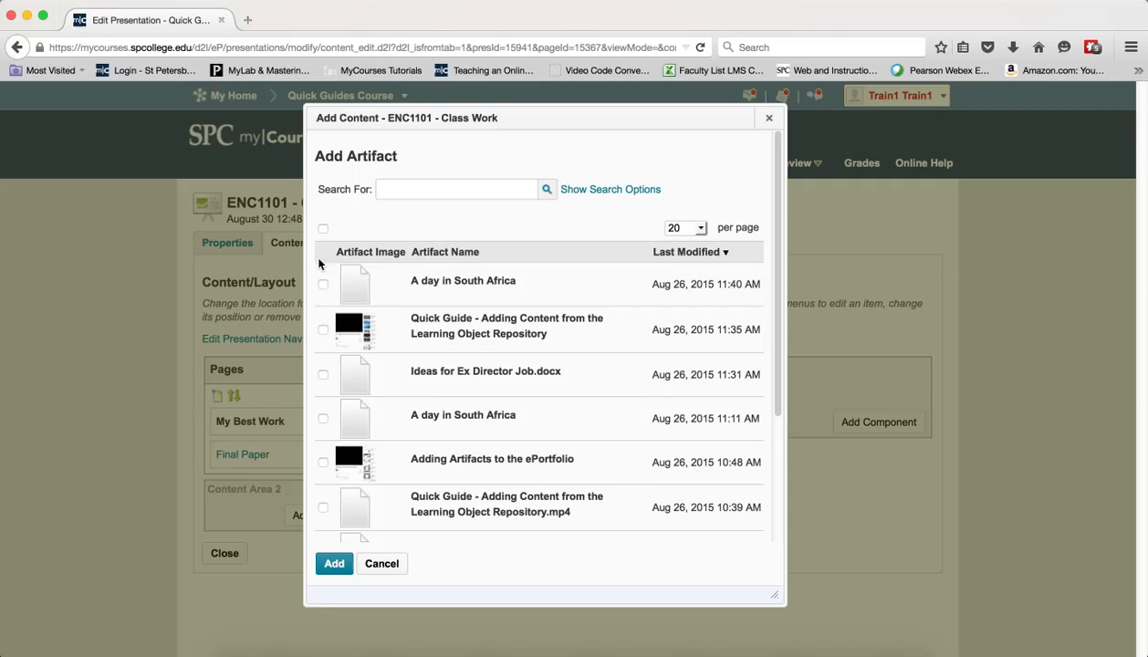
{"action": "left_click", "coordinate": [323, 284]}
{"action": "left_click", "coordinate": [323, 329]}
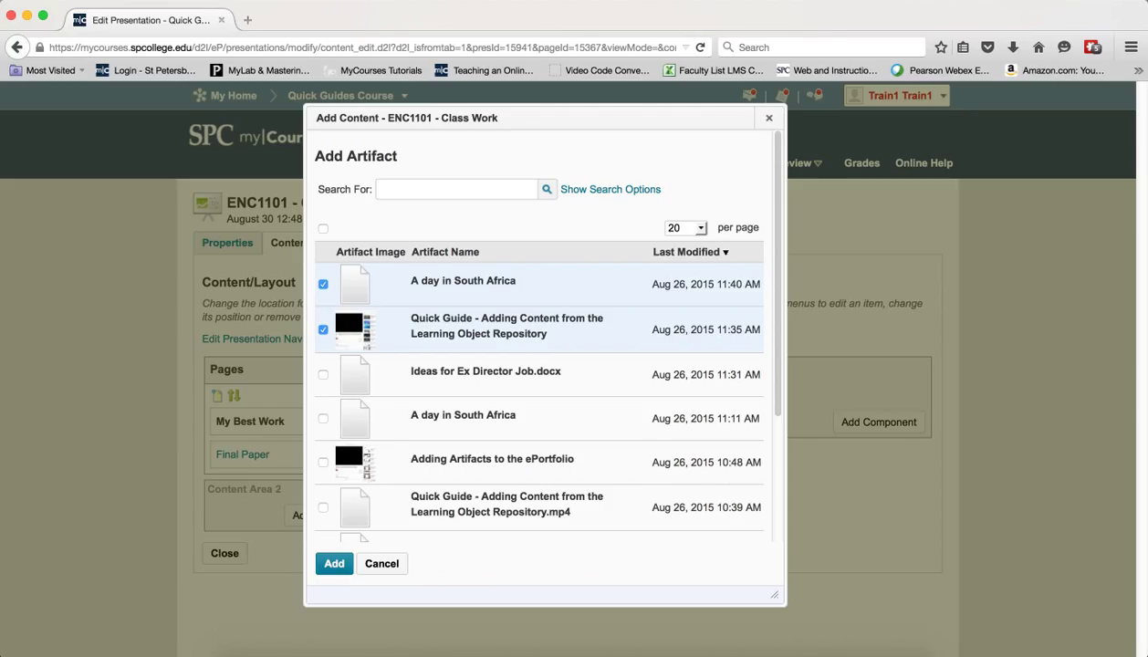
{"action": "left_click", "coordinate": [327, 566]}
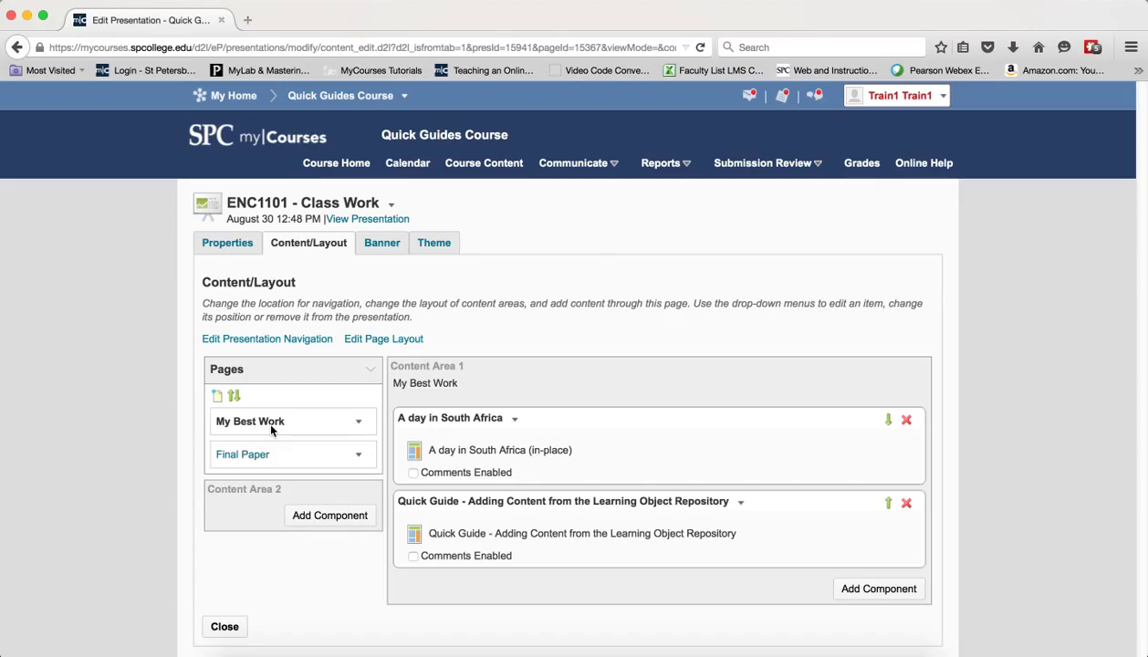
Move the Quick Guide artifact above "A day in South Africa" and preview the presentation.
{"action": "left_click", "coordinate": [889, 504]}
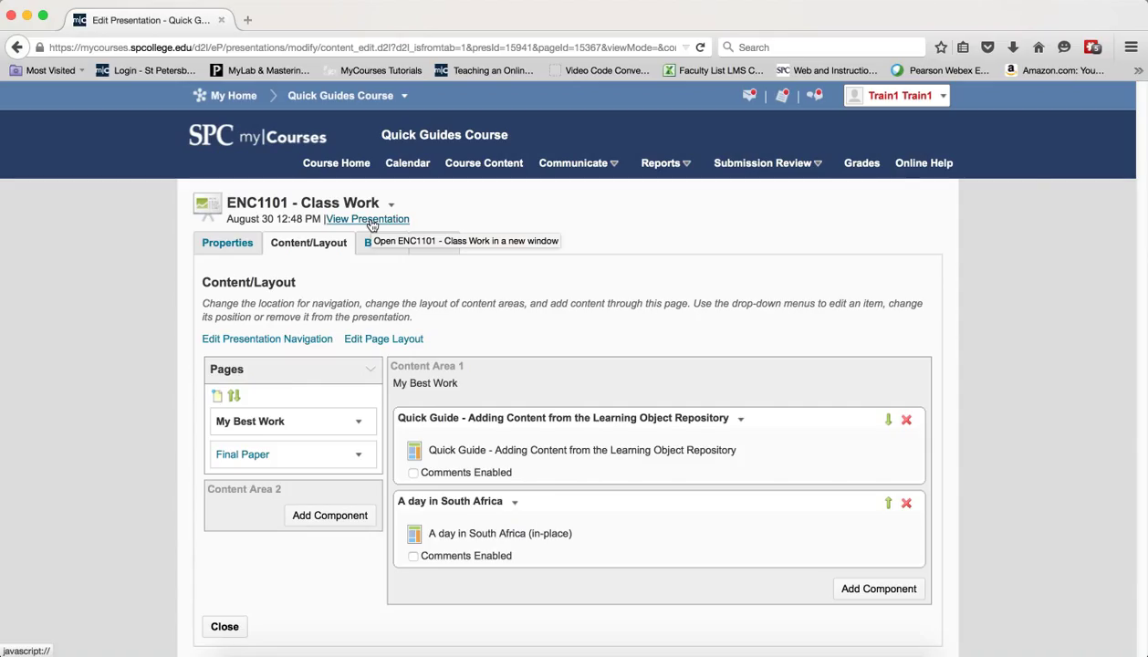
{"action": "left_click", "coordinate": [370, 222]}
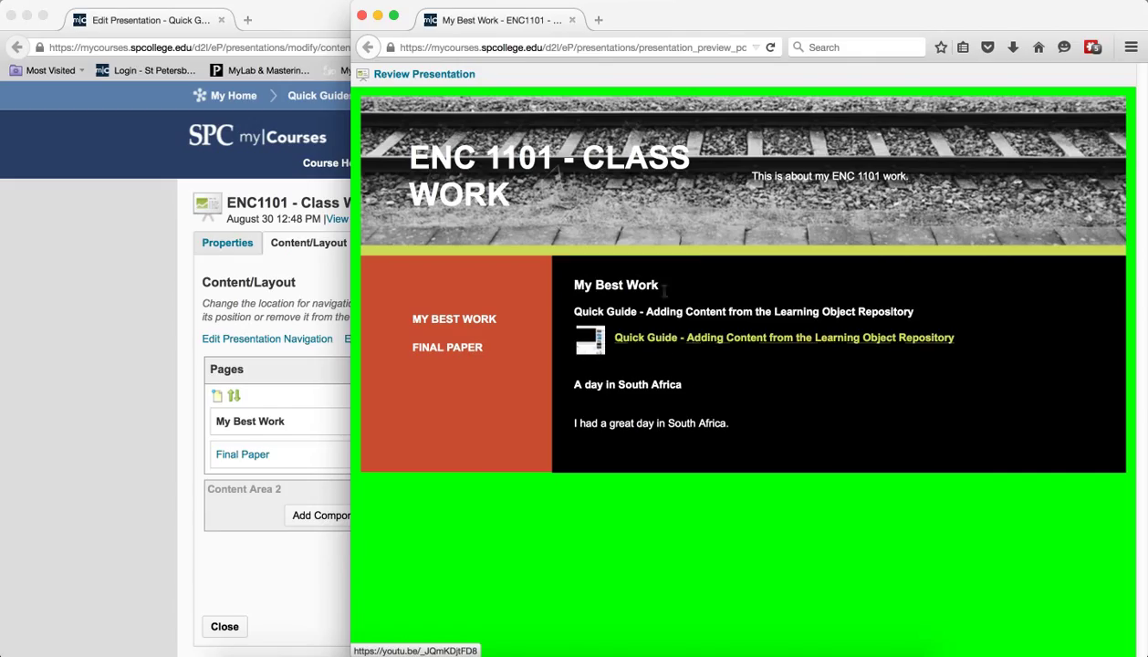
{"action": "left_click", "coordinate": [362, 19]}
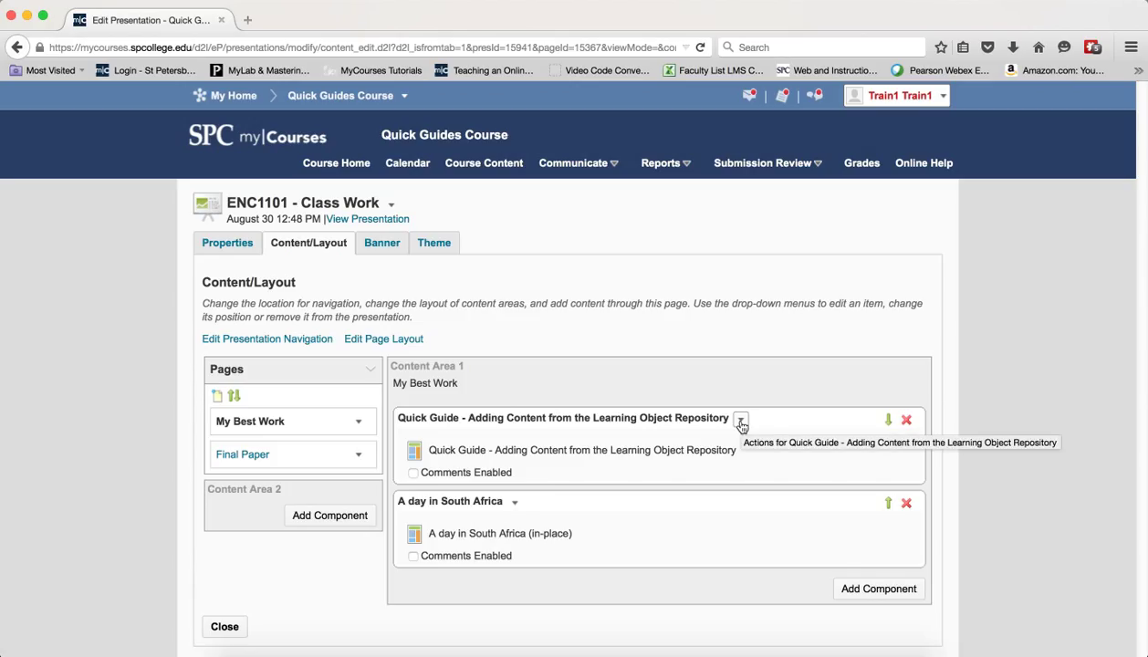
Review the Quick Guide artifact's display title, description, appearance and comment options, and save them without changes.
{"action": "left_click", "coordinate": [740, 421]}
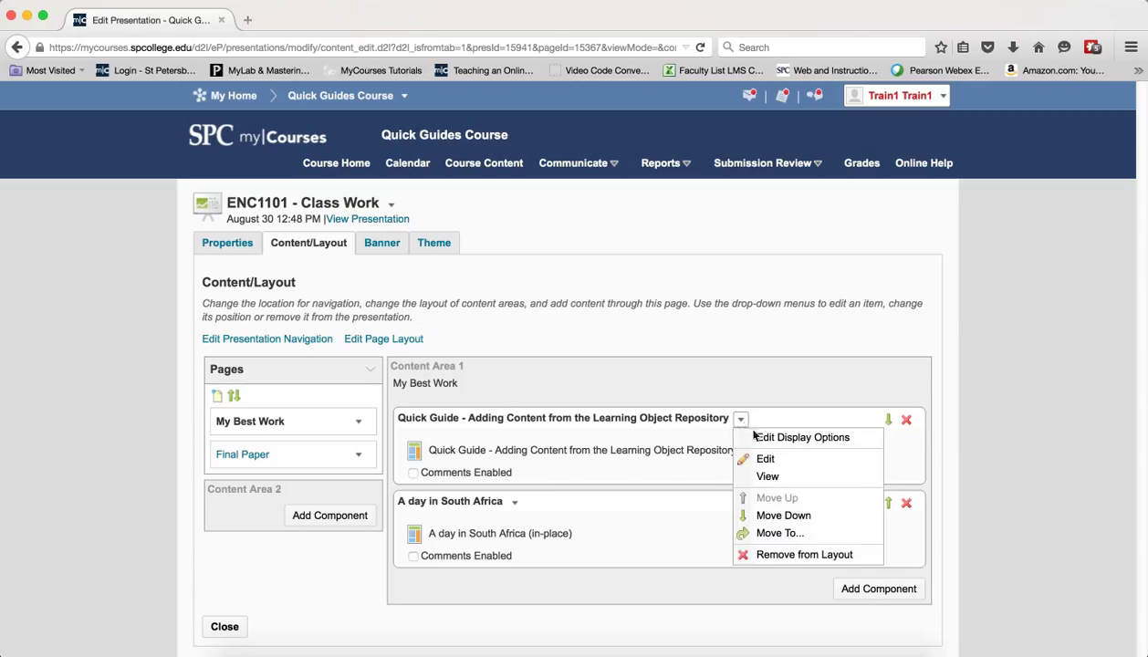
{"action": "left_click", "coordinate": [757, 440]}
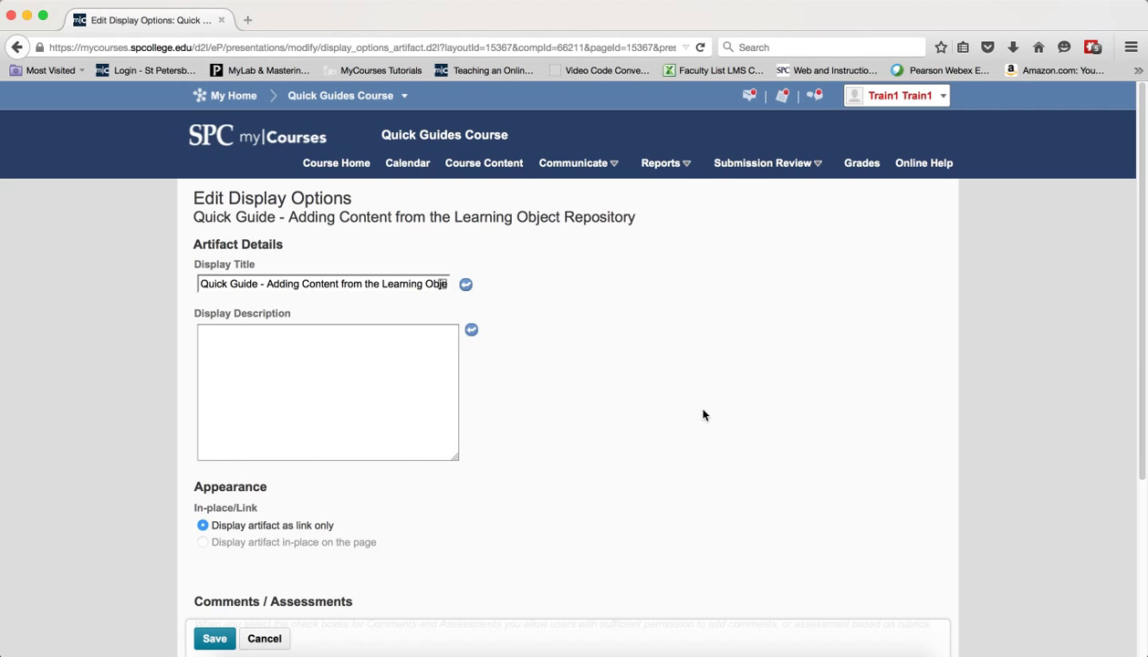
{"action": "scroll", "coordinate": [701, 414], "scroll_direction": "down", "scroll_amount": 1}
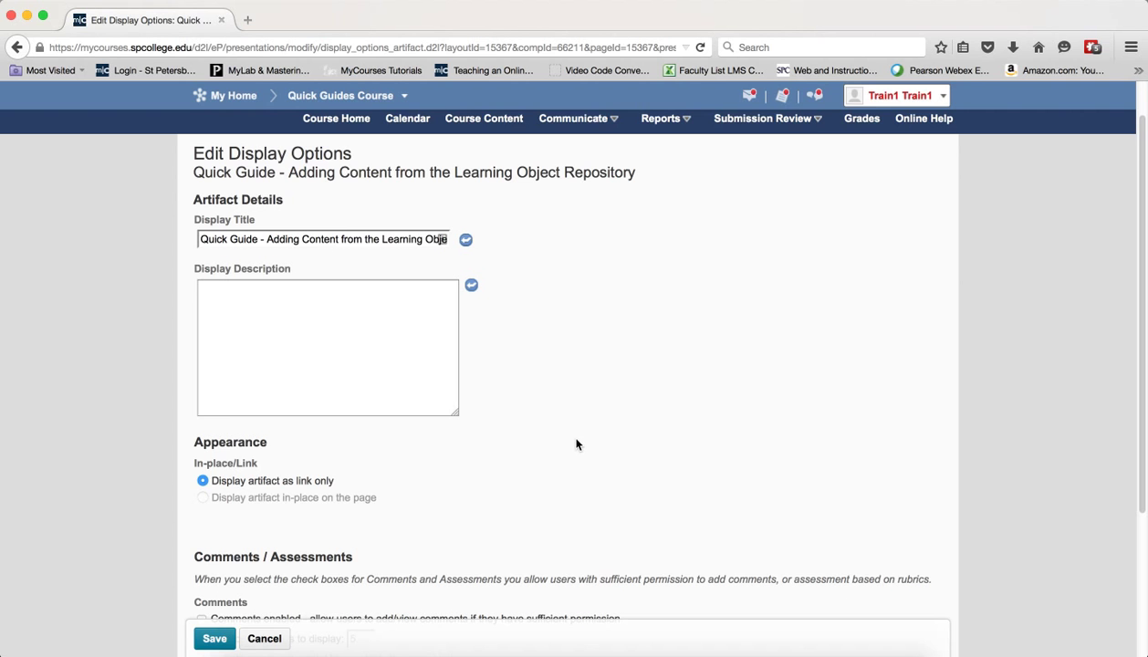
{"action": "scroll", "coordinate": [575, 444], "scroll_direction": "down", "scroll_amount": 1}
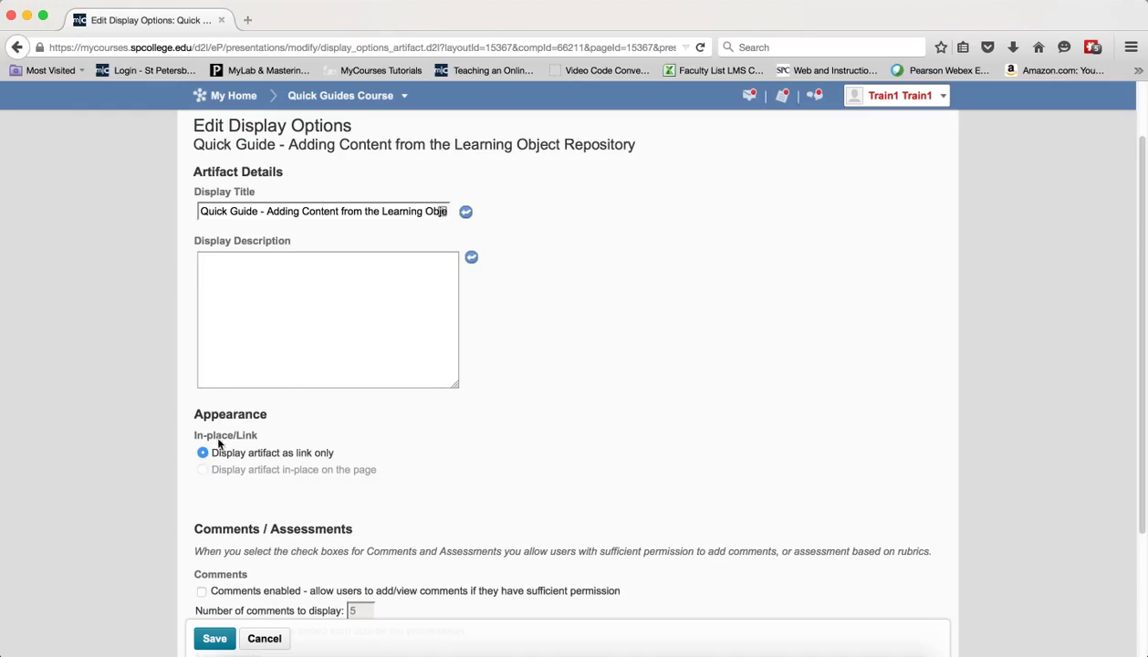
{"action": "left_click", "coordinate": [276, 272]}
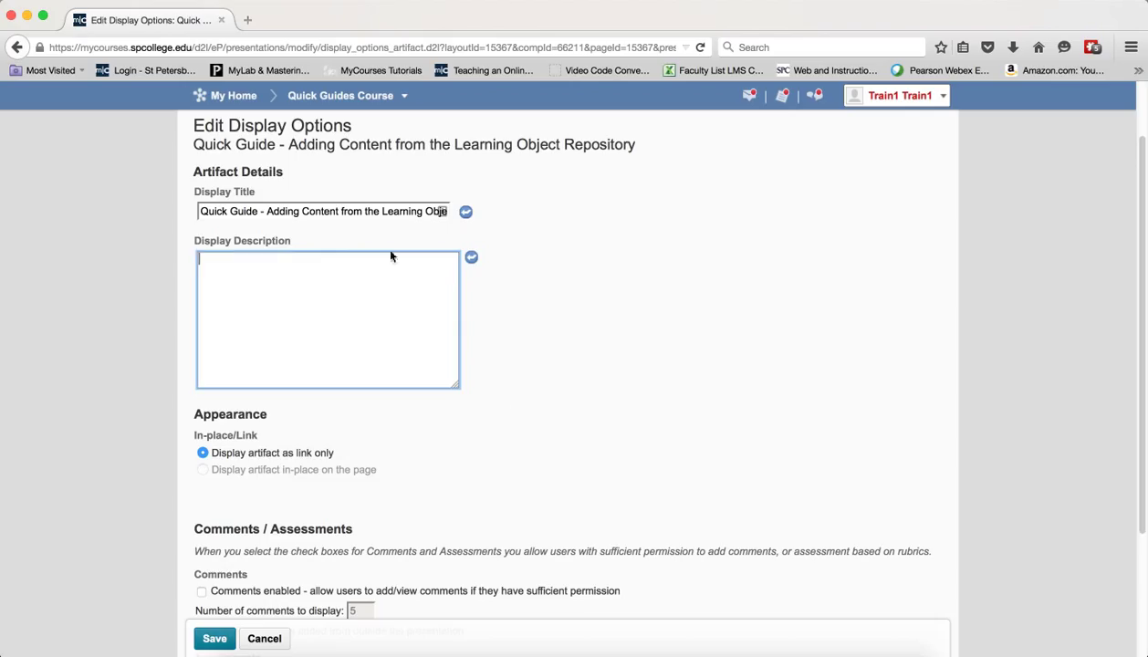
{"action": "left_click", "coordinate": [215, 642]}
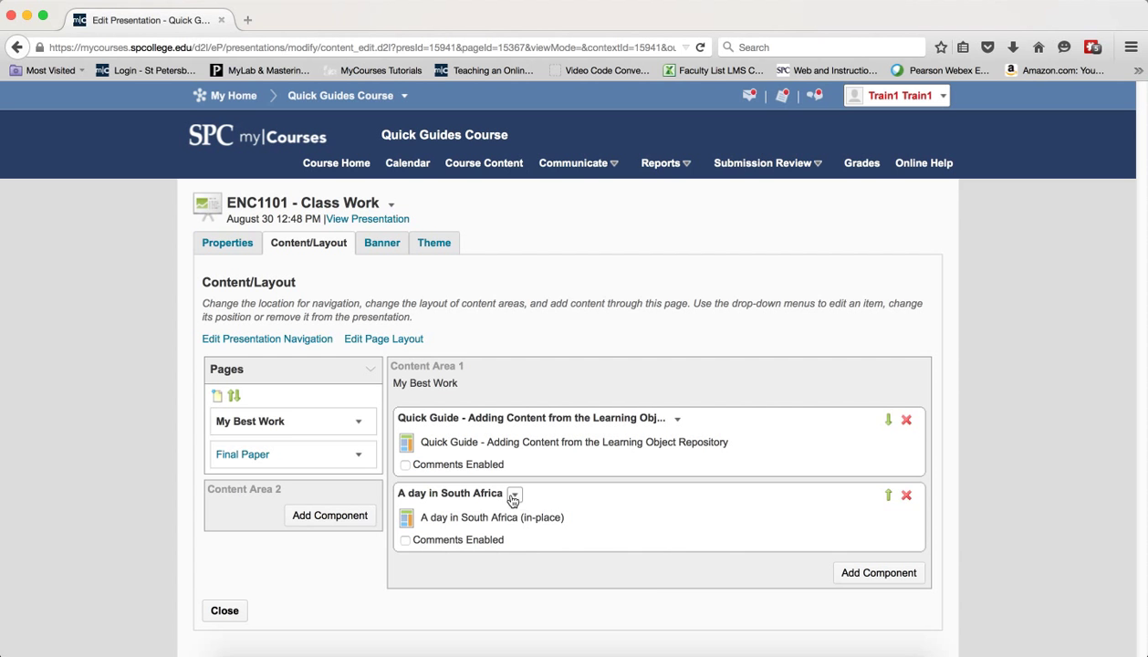
Review the display options of "A day in South Africa" and save them with the artifact displayed in-place on the page.
{"action": "left_click", "coordinate": [514, 495]}
{"action": "left_click", "coordinate": [522, 513]}
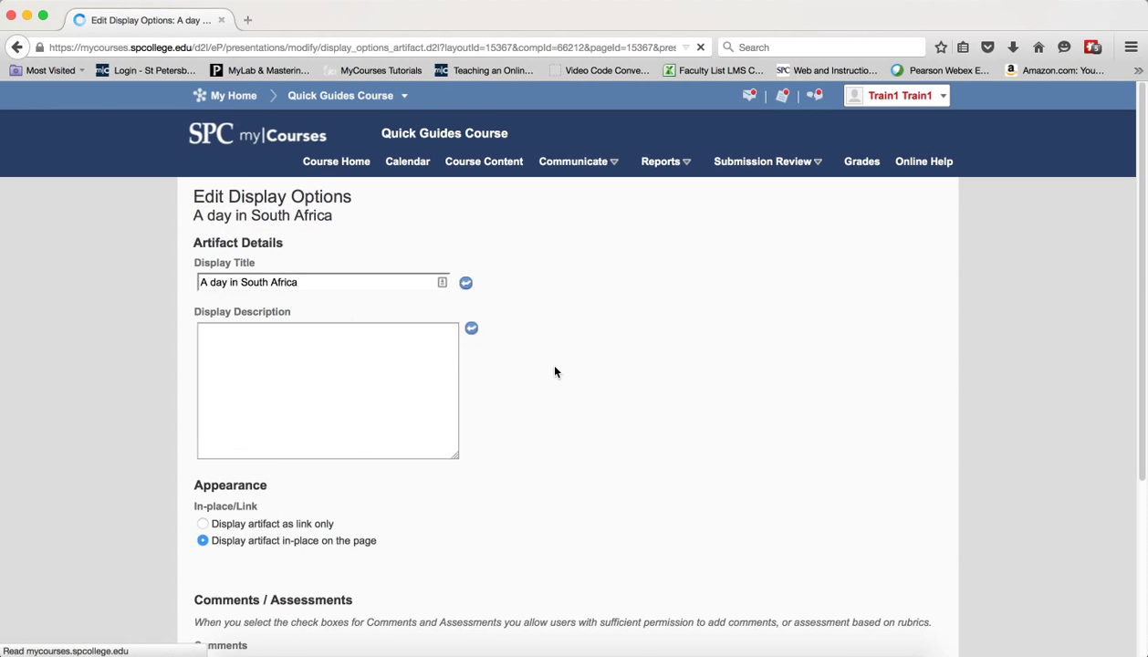
{"action": "scroll", "coordinate": [550, 383], "scroll_direction": "down", "scroll_amount": 1}
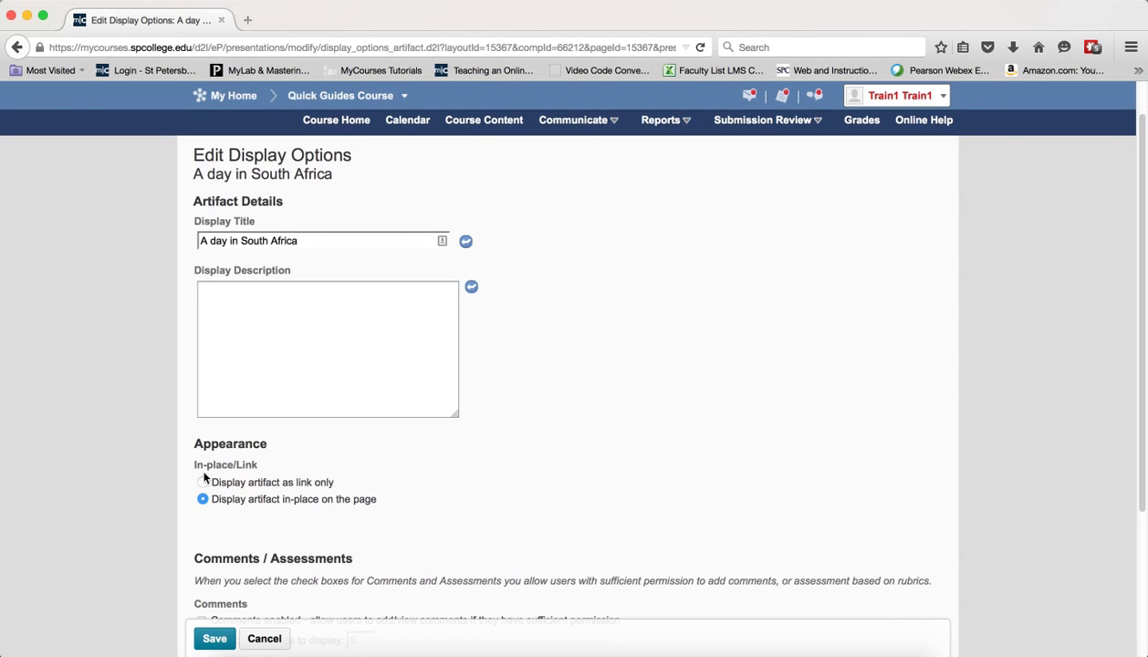
{"action": "left_click", "coordinate": [204, 483]}
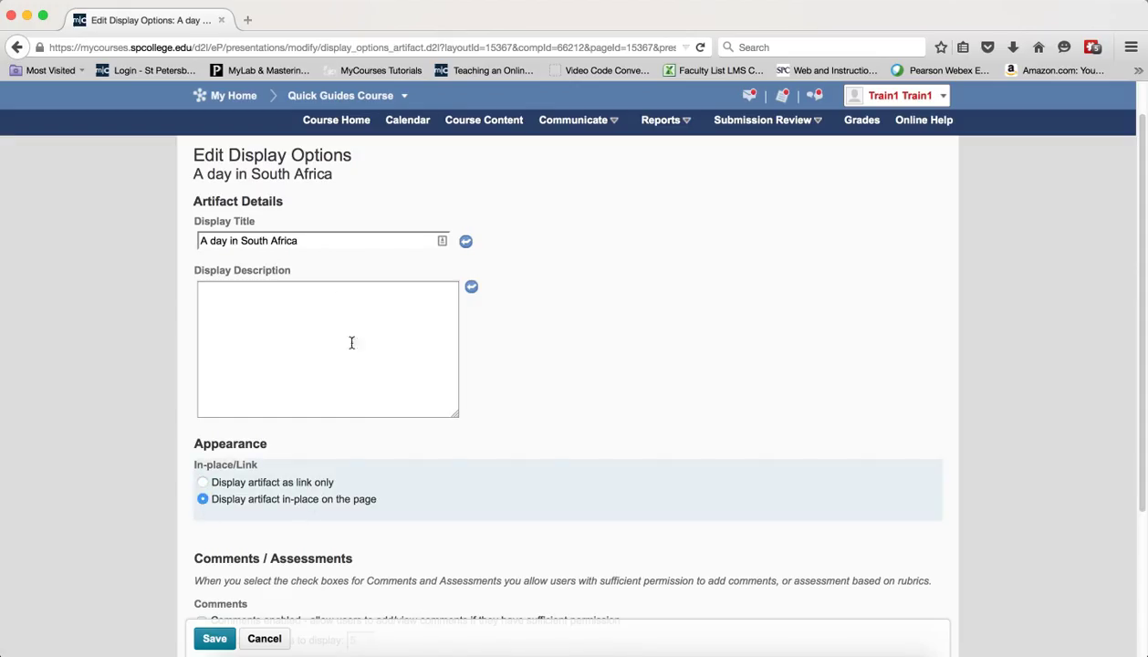
{"action": "left_click", "coordinate": [230, 643]}
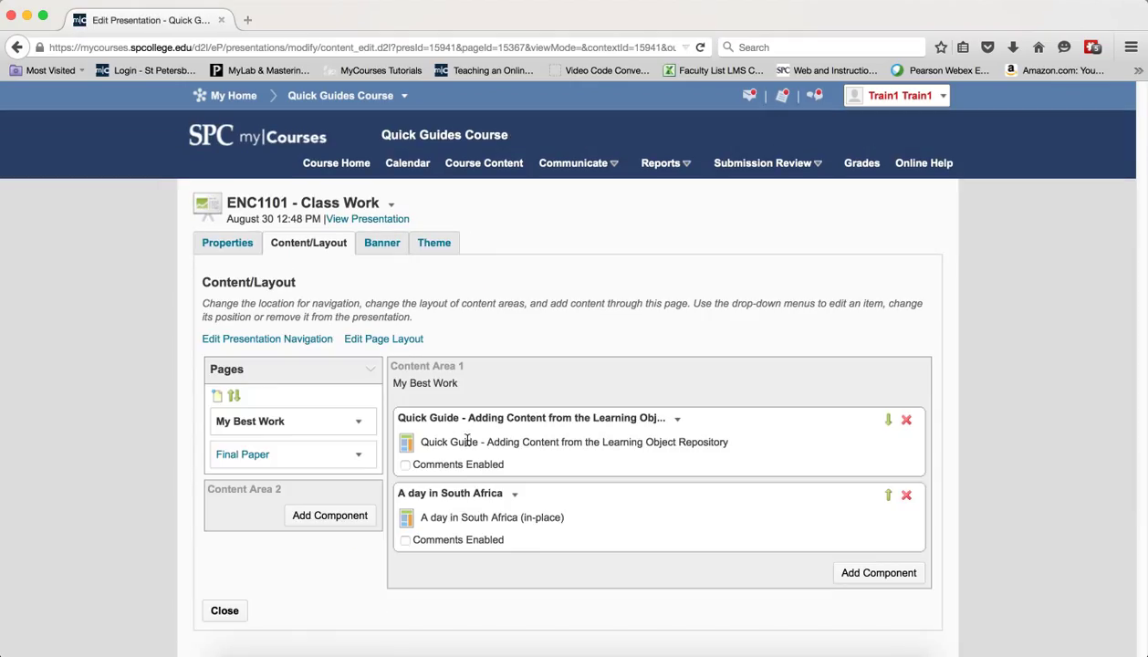
Start a text area component in Content Area 1 named "My Work" with the content "My Work".
{"action": "left_click", "coordinate": [876, 575]}
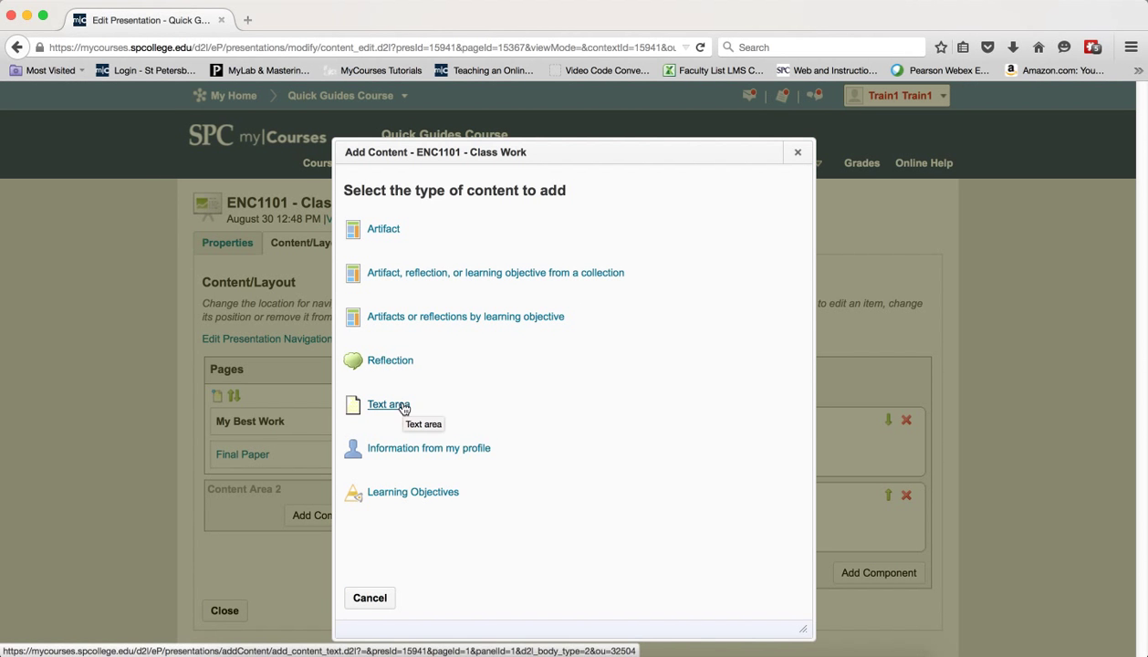
{"action": "left_click", "coordinate": [403, 408]}
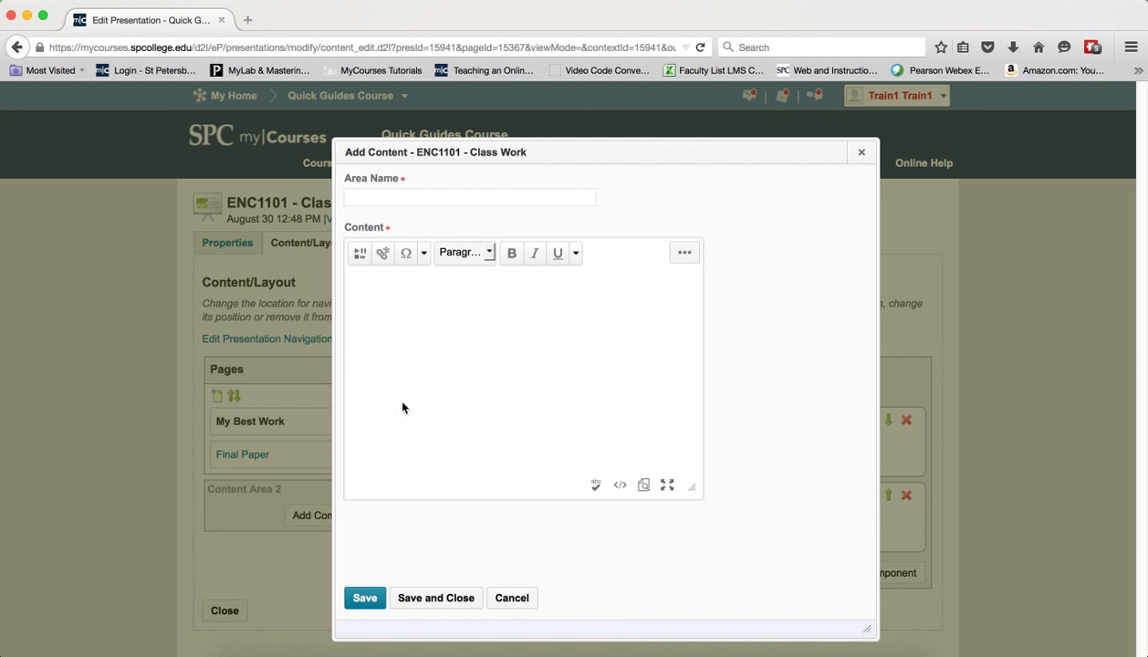
{"action": "left_click", "coordinate": [395, 197]}
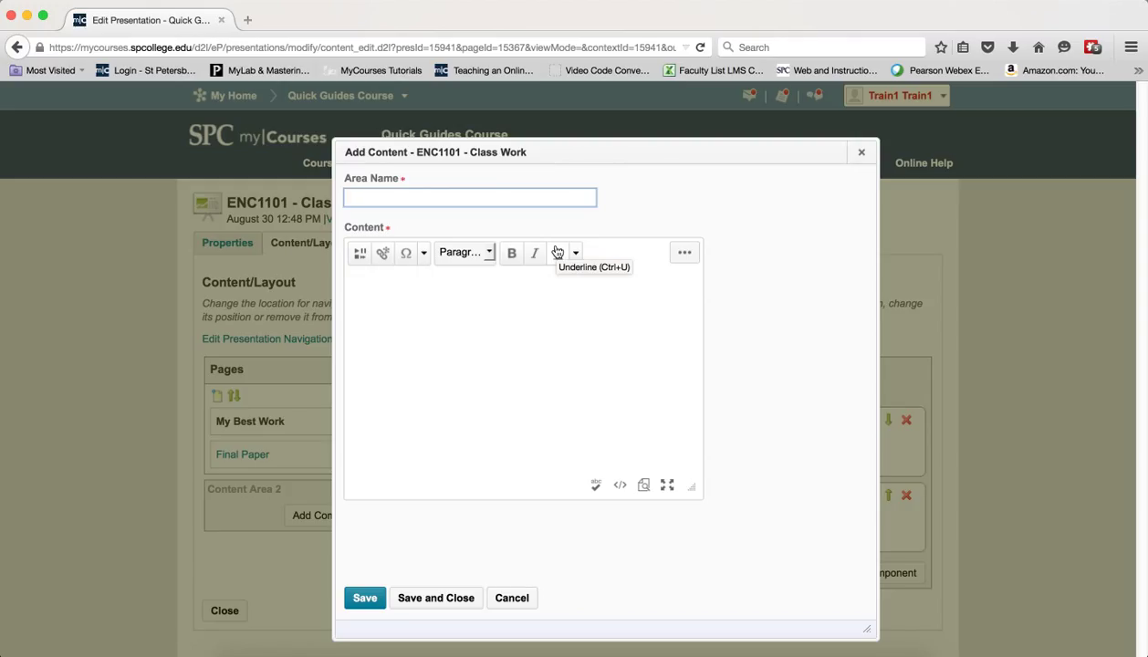
{"action": "type", "text": "My Work"}
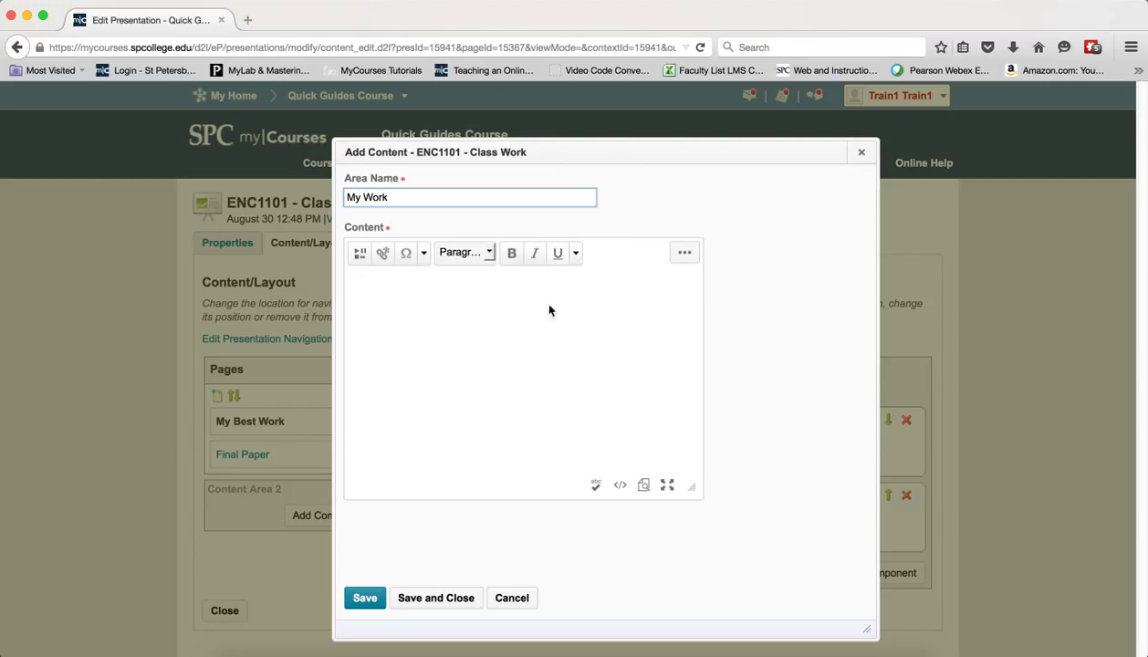
{"action": "left_click", "coordinate": [468, 308]}
{"action": "type", "text": "My Work"}
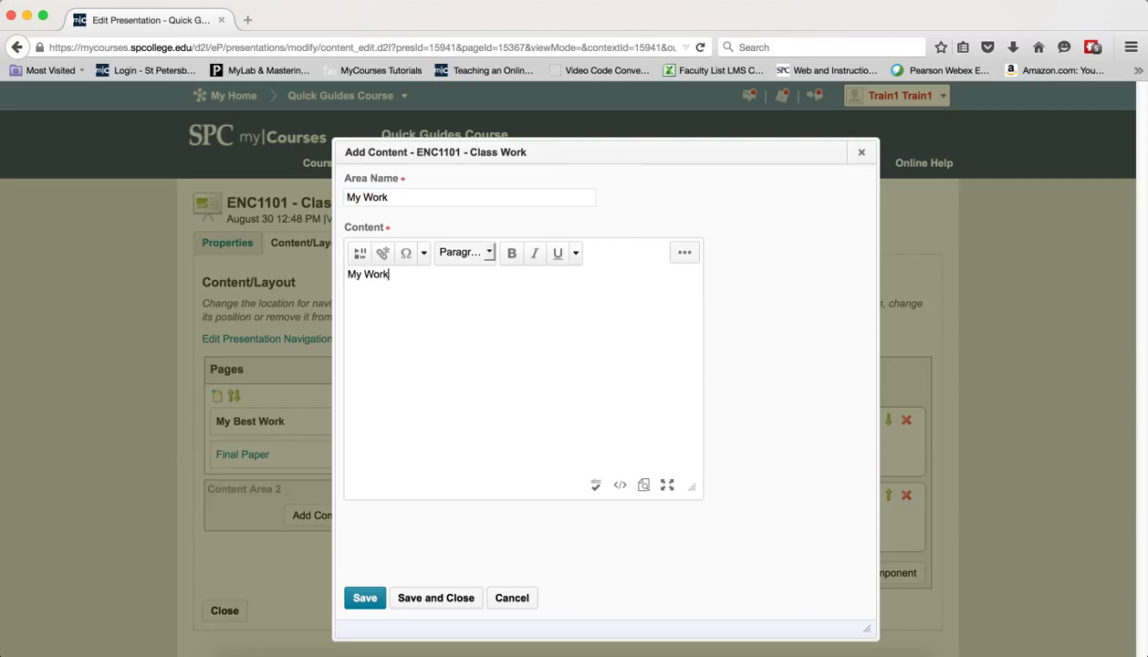
Format the "My Work" content as bold at size 3 (12pt), and save and close the text area.
{"action": "left_click", "coordinate": [683, 252]}
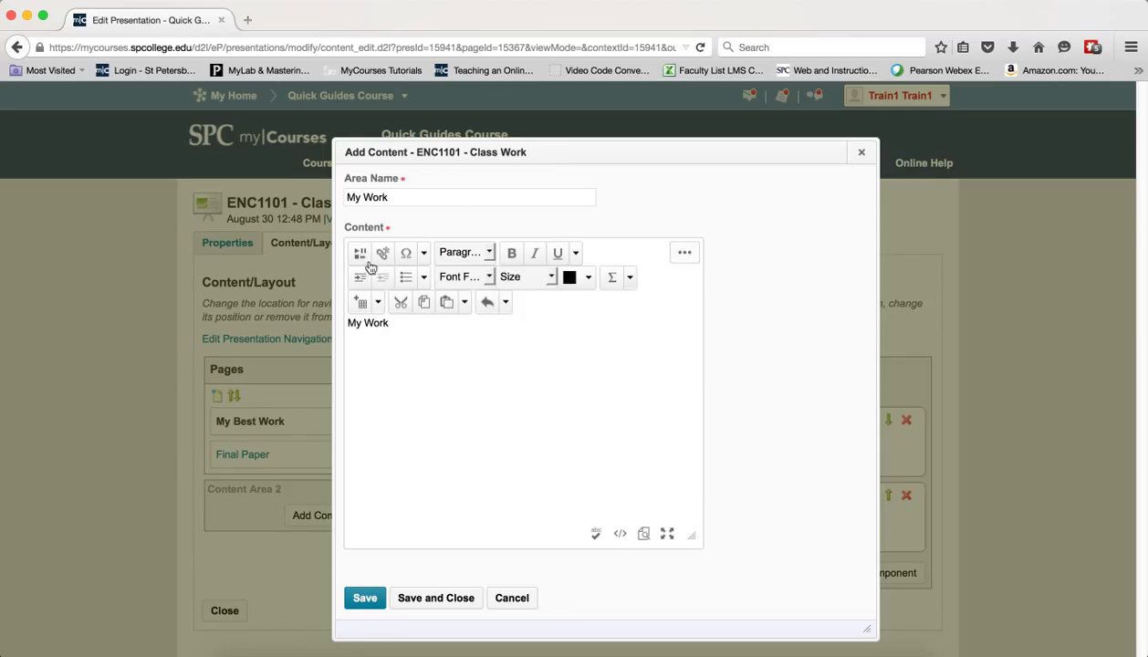
{"action": "left_click_drag", "start_coordinate": [402, 324], "coordinate": [352, 321]}
{"action": "left_click", "coordinate": [512, 252]}
{"action": "left_click", "coordinate": [551, 276]}
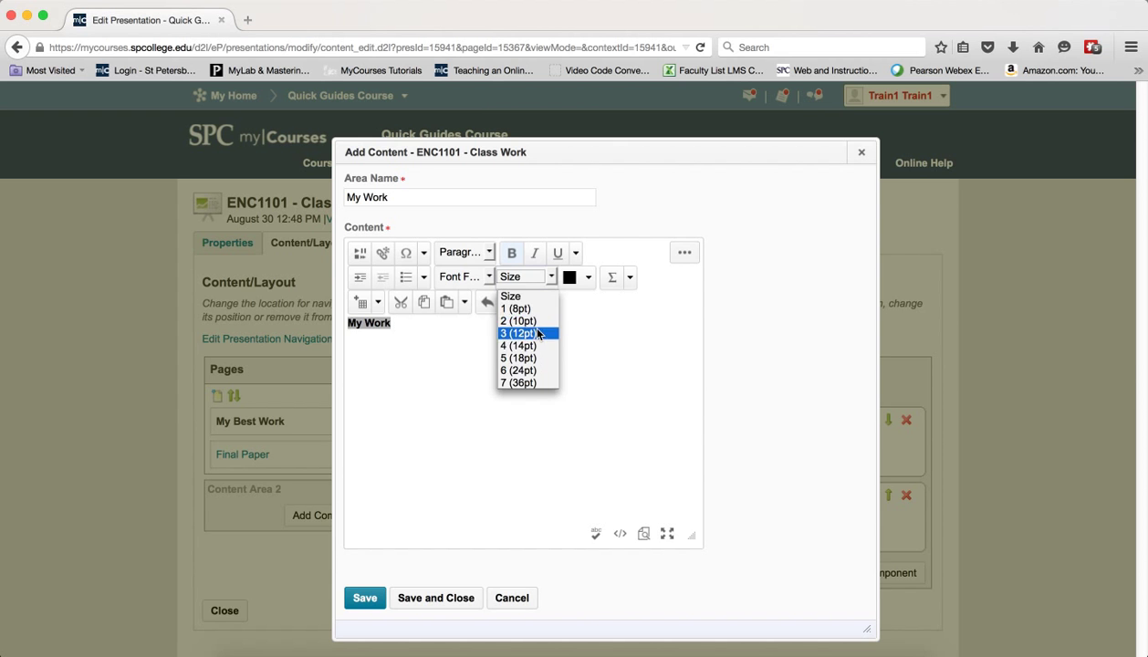
{"action": "left_click", "coordinate": [525, 333]}
{"action": "left_click", "coordinate": [424, 598]}
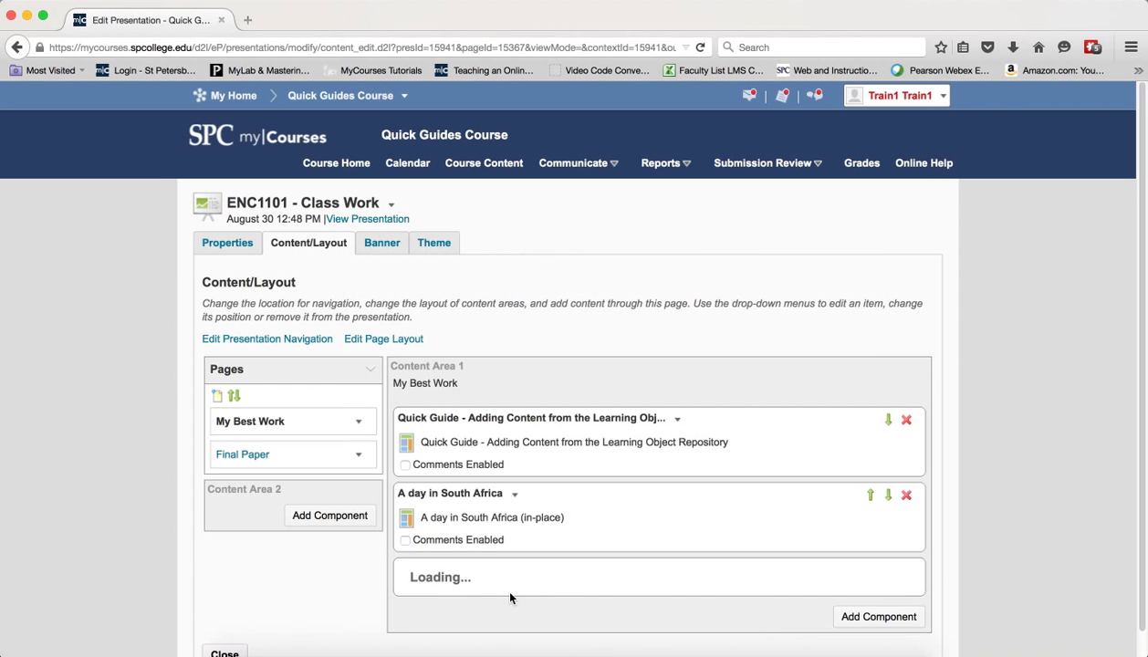
Preview the presentation with the My Work text area and close the presentation editor.
{"action": "left_click", "coordinate": [367, 219]}
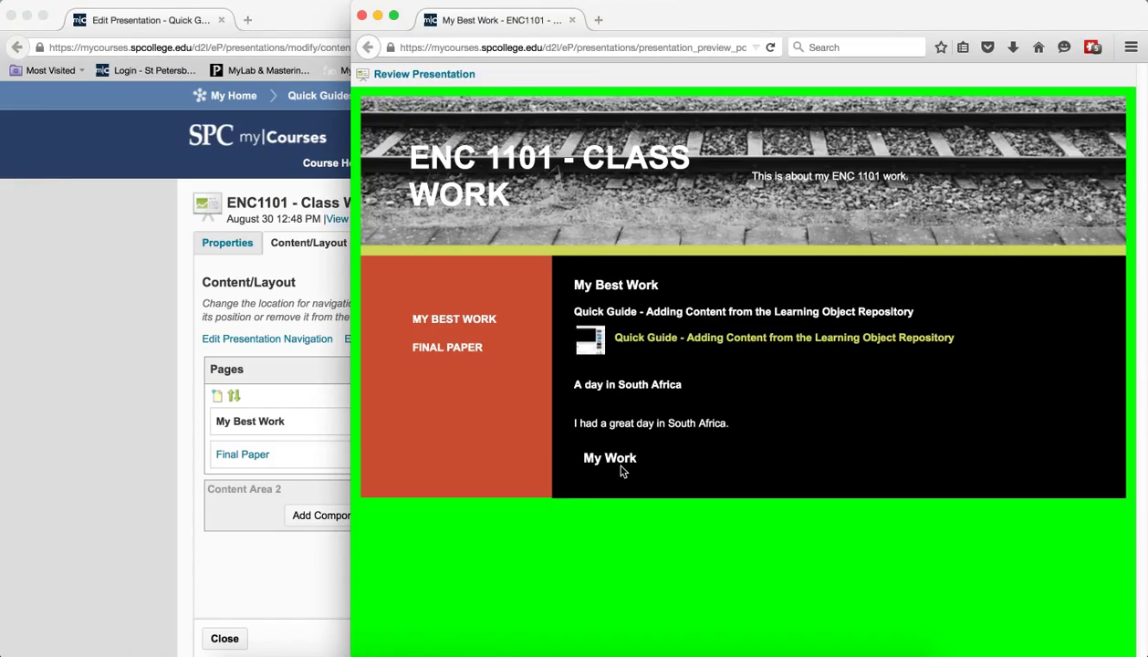
{"action": "left_click", "coordinate": [361, 15]}
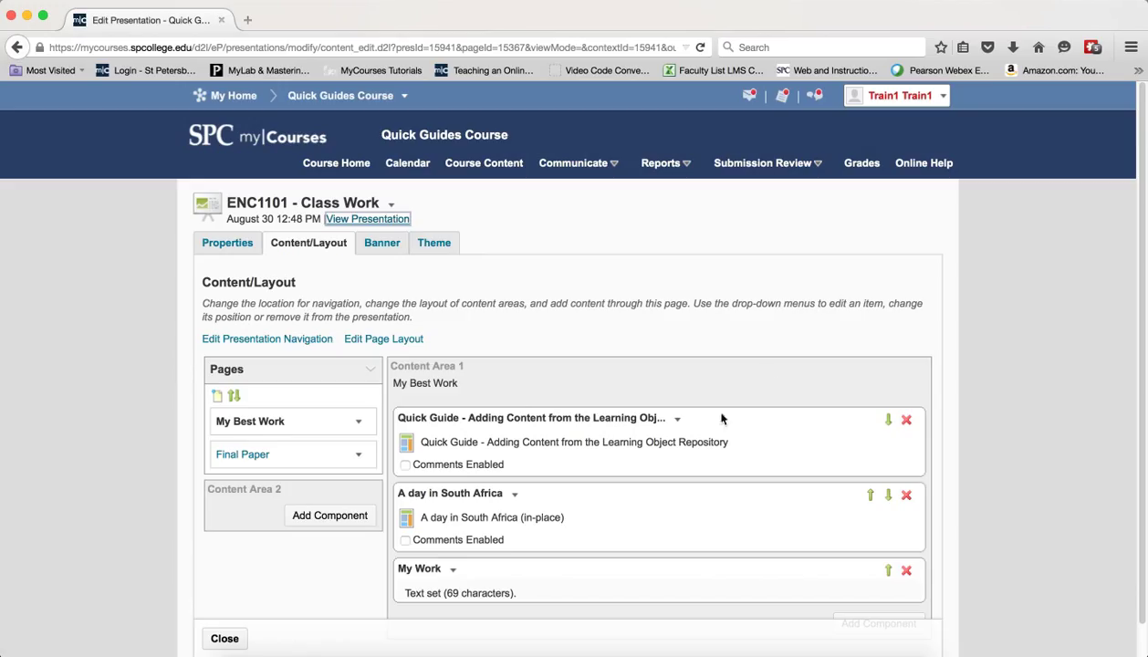
{"action": "left_click", "coordinate": [228, 641]}
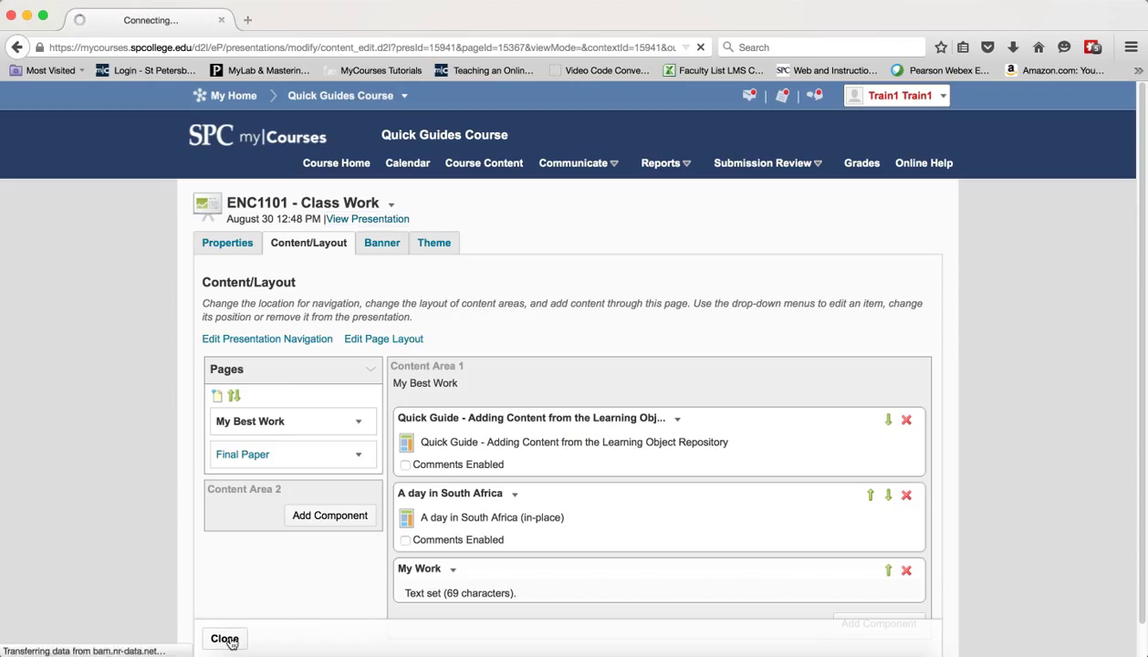